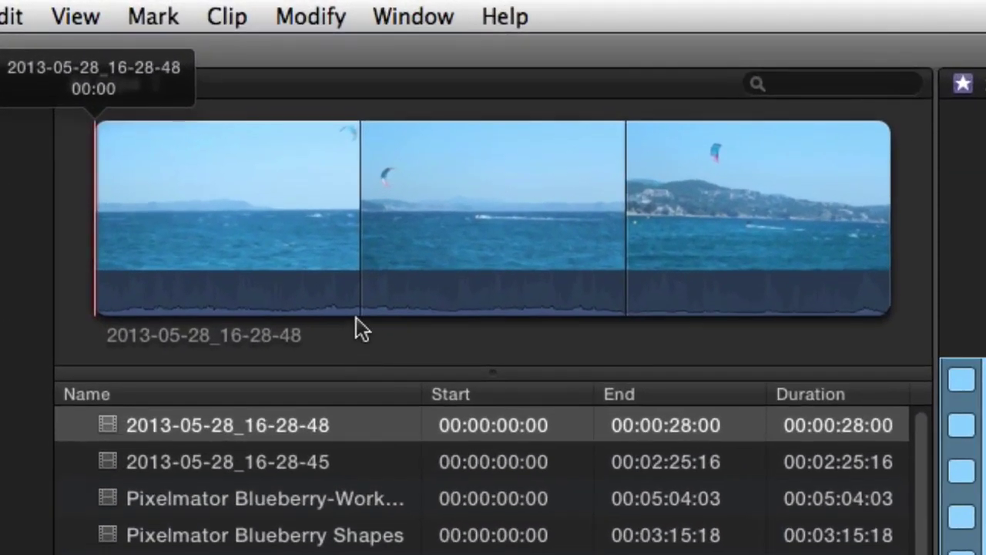
# - Select the 2013-05-28_16-28-45 kite-surfing clip in the Event Browser list
pyautogui.click(325, 462)
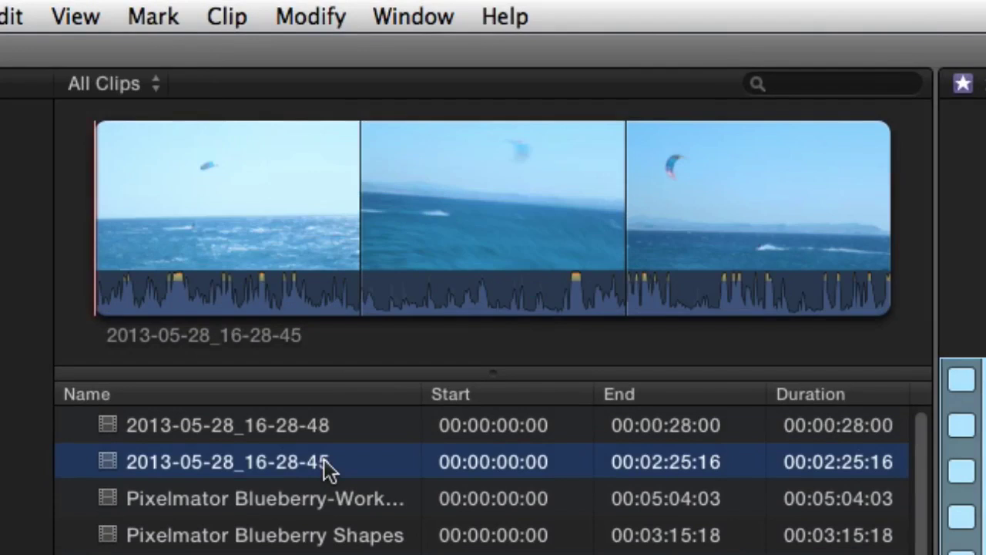
# - Run Analyze and Fix on the clip with balance color added, then open the YouTube video's sharing options
pyautogui.rightClick(387, 266)
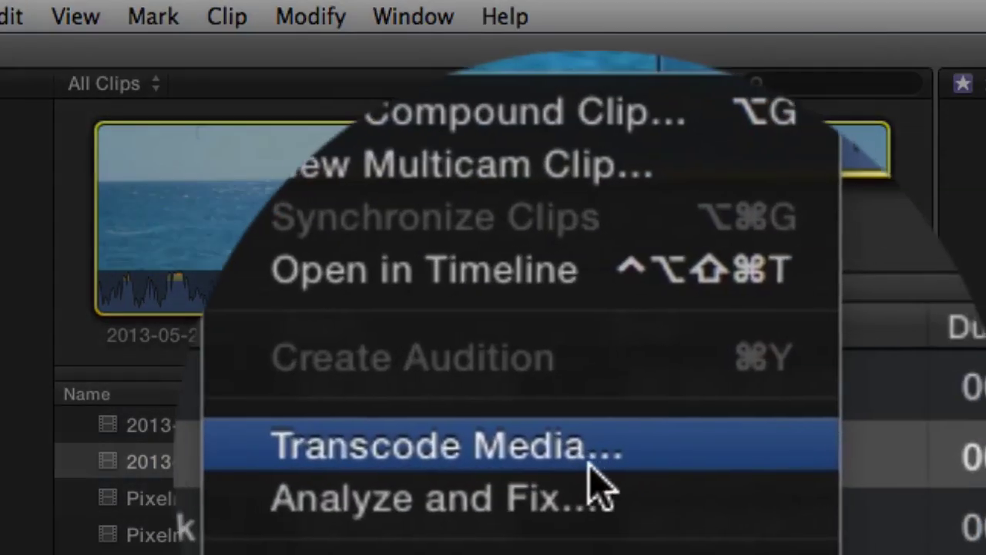
pyautogui.click(592, 501)
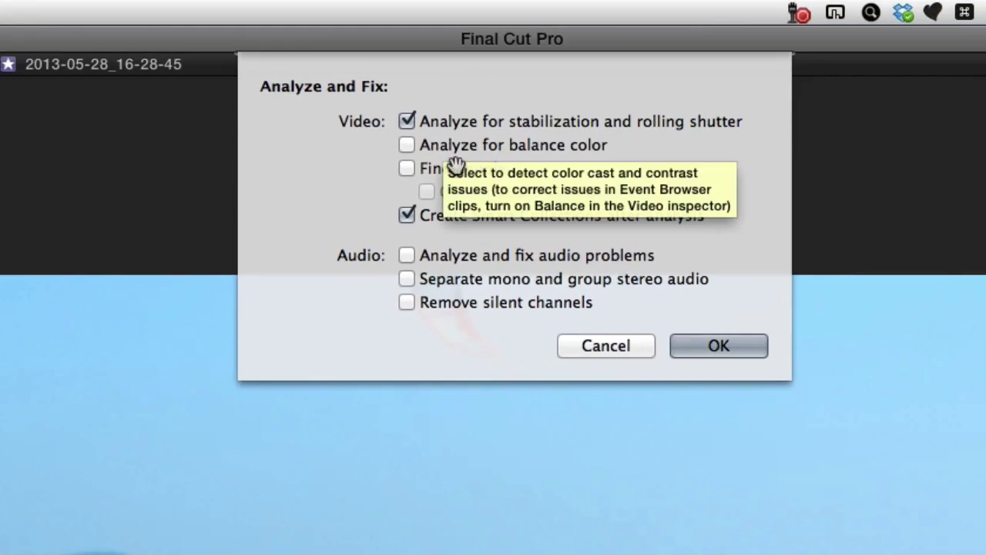
pyautogui.click(454, 148)
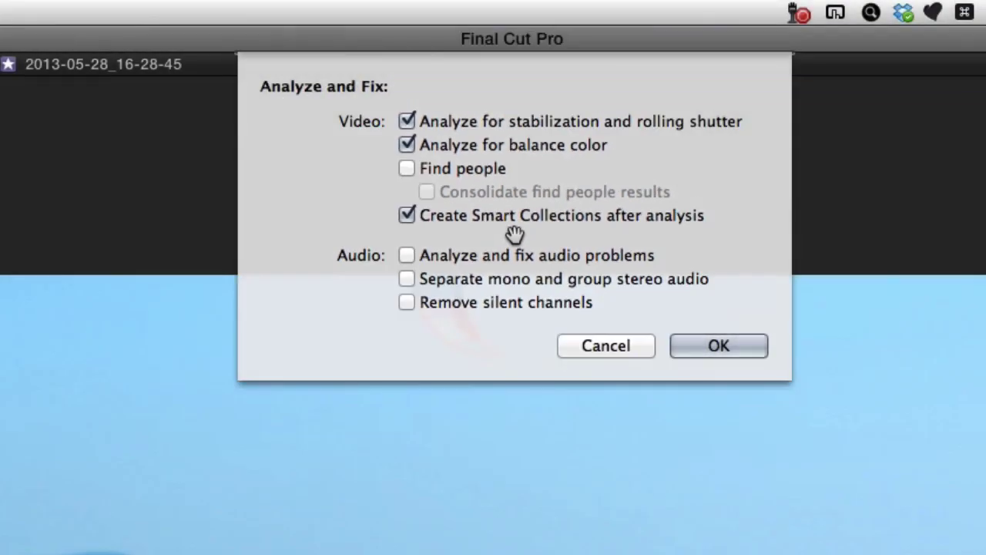
pyautogui.click(716, 343)
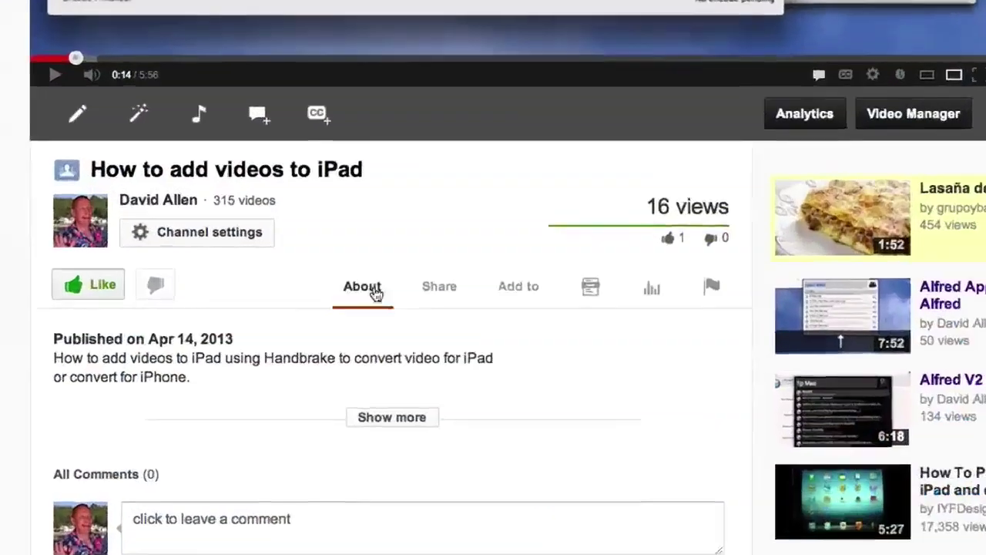
pyautogui.click(439, 285)
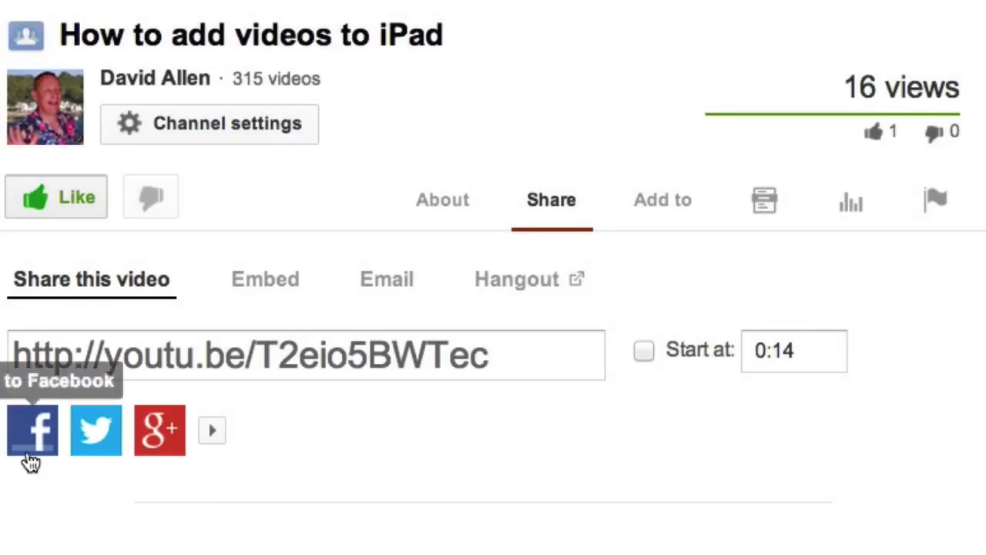
# - Pick Facebook among the YouTube share options and expand the full row of share services
pyautogui.click(31, 447)
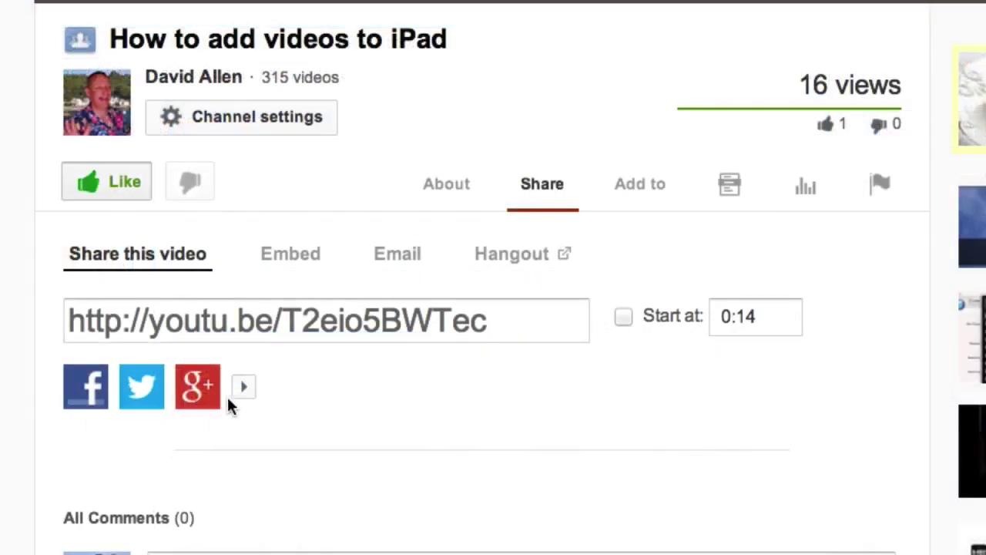
pyautogui.click(245, 390)
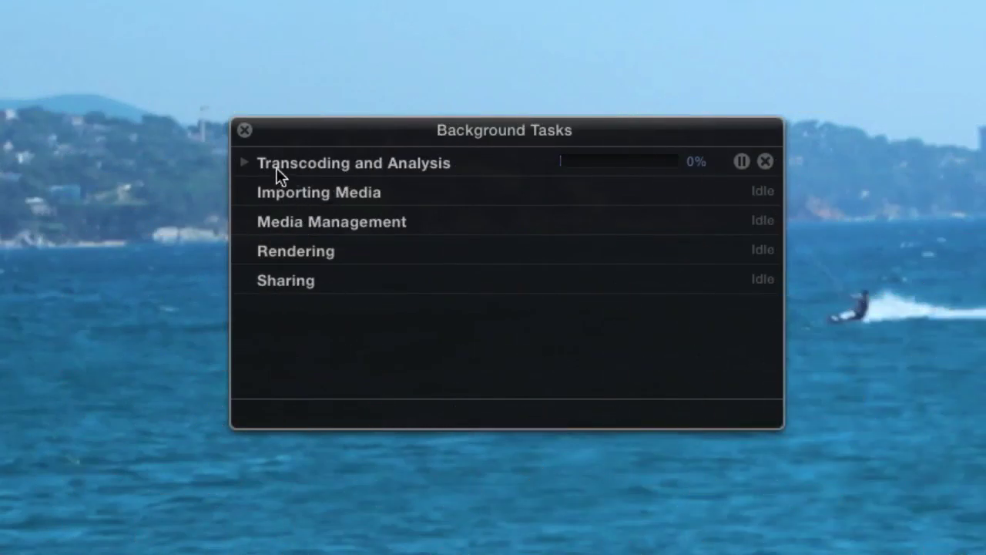
# - Expand the running Transcoding and Analysis task to watch the analysis progress
pyautogui.click(244, 164)
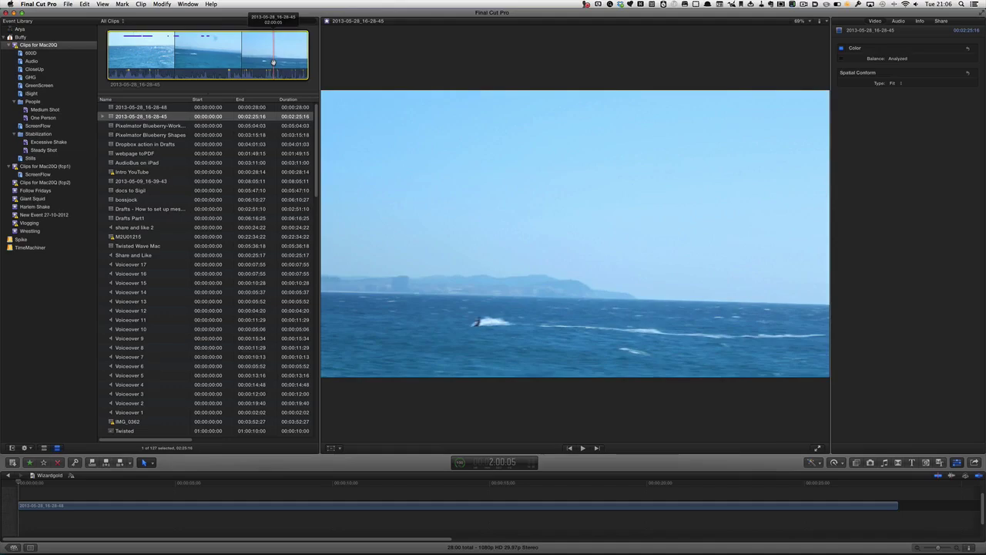
# - Expand the clip and step through its six Excessive Shake ranges, ending at 01:11:25
pyautogui.click(102, 116)
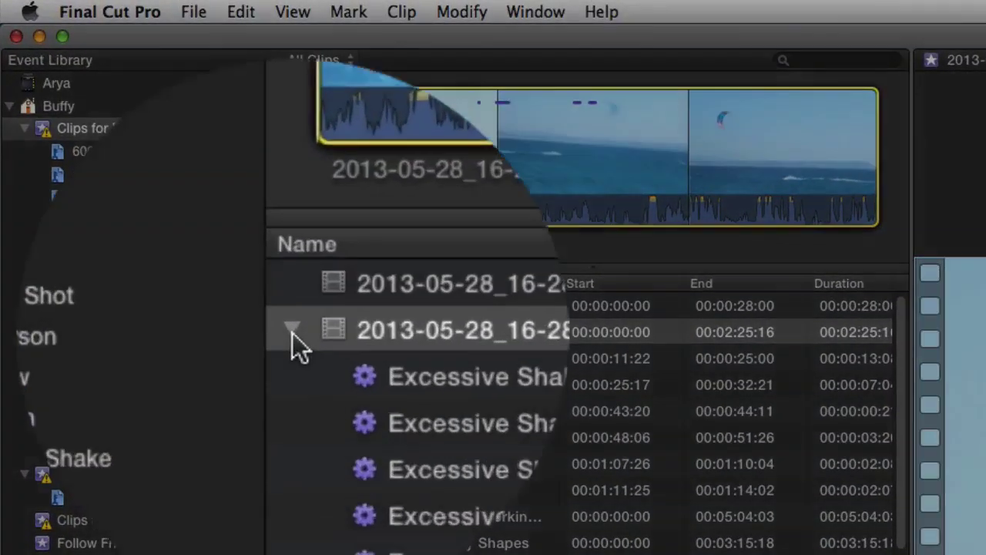
pyautogui.click(389, 366)
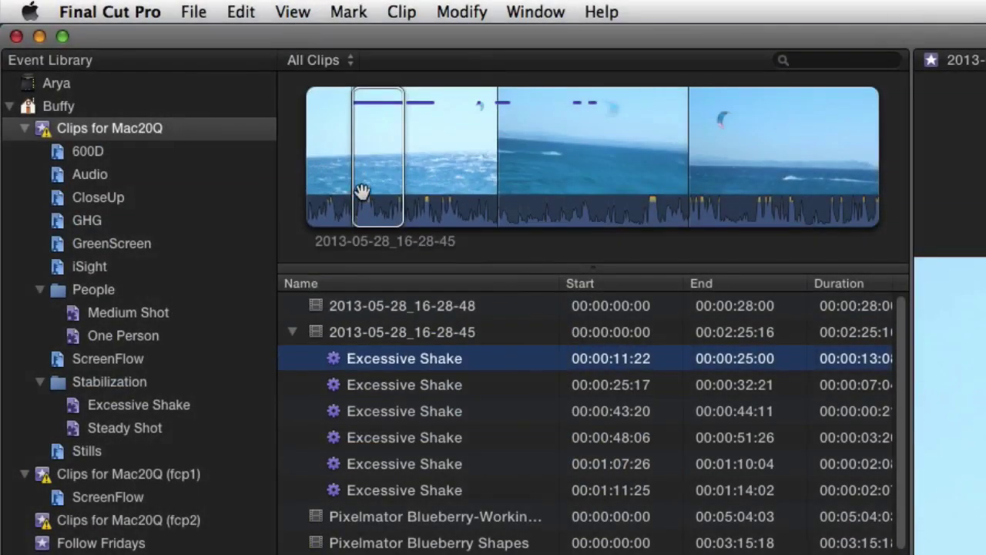
pyautogui.click(375, 166)
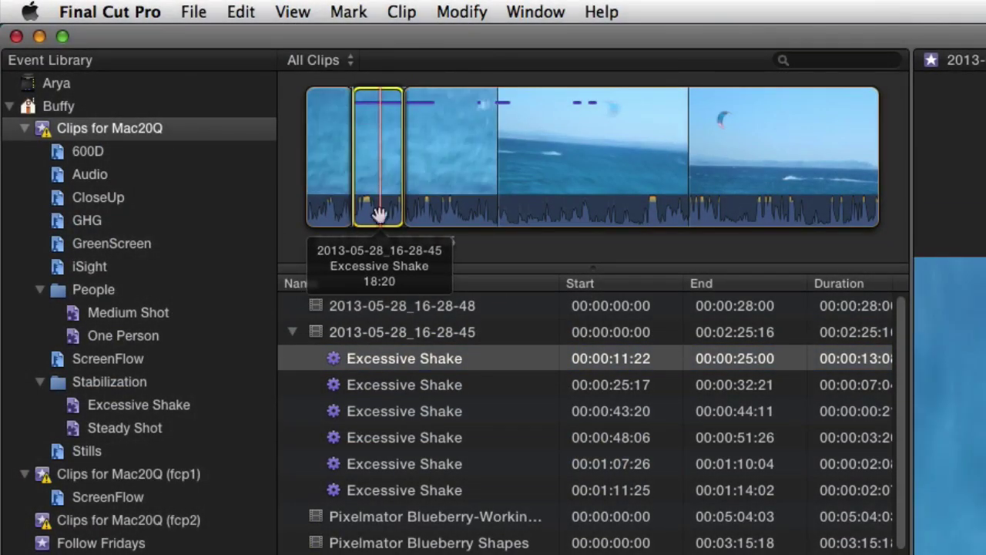
pyautogui.click(429, 389)
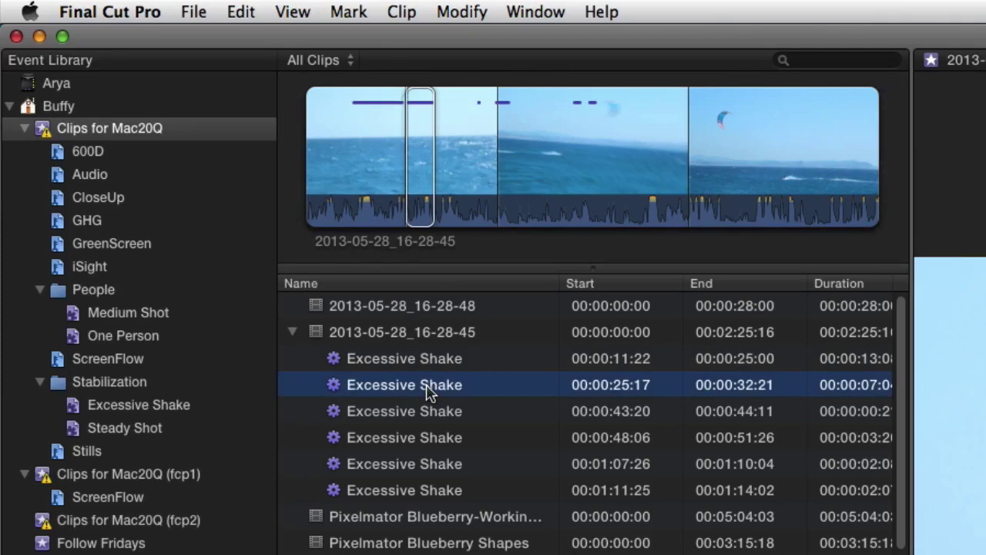
pyautogui.click(434, 416)
pyautogui.click(432, 440)
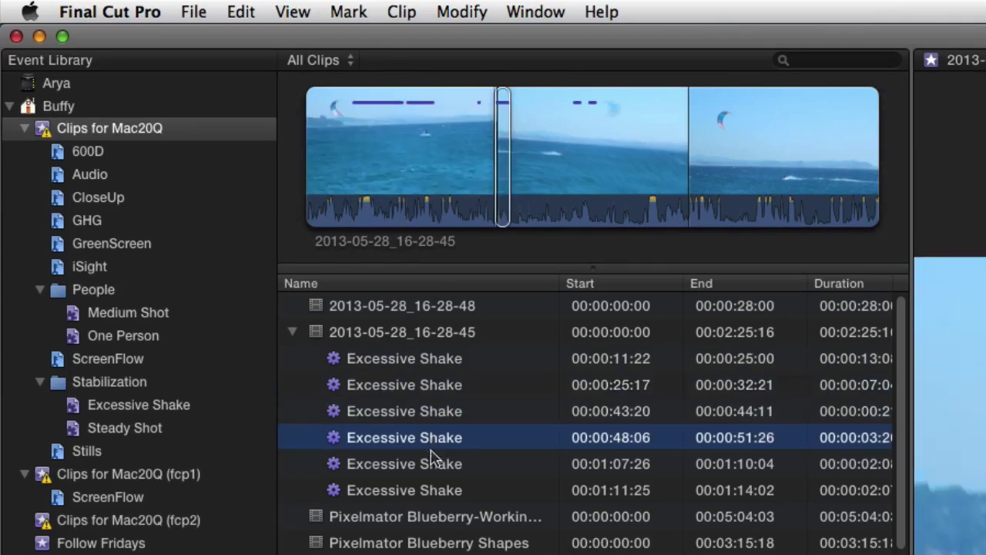
pyautogui.click(436, 468)
pyautogui.click(441, 495)
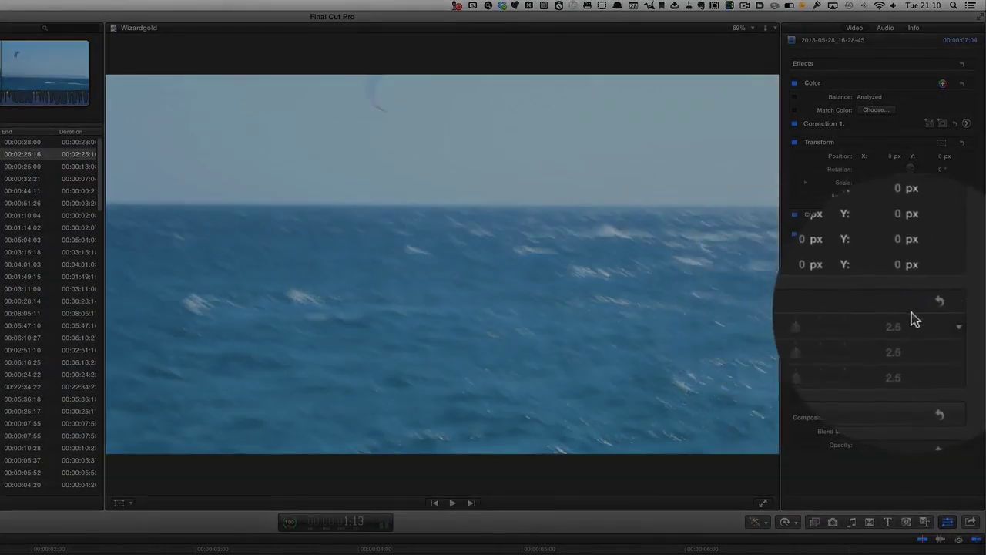
# - Hide and reshow the Stabilization values, then enable Stabilization with 2.5 smoothing
pyautogui.click(909, 308)
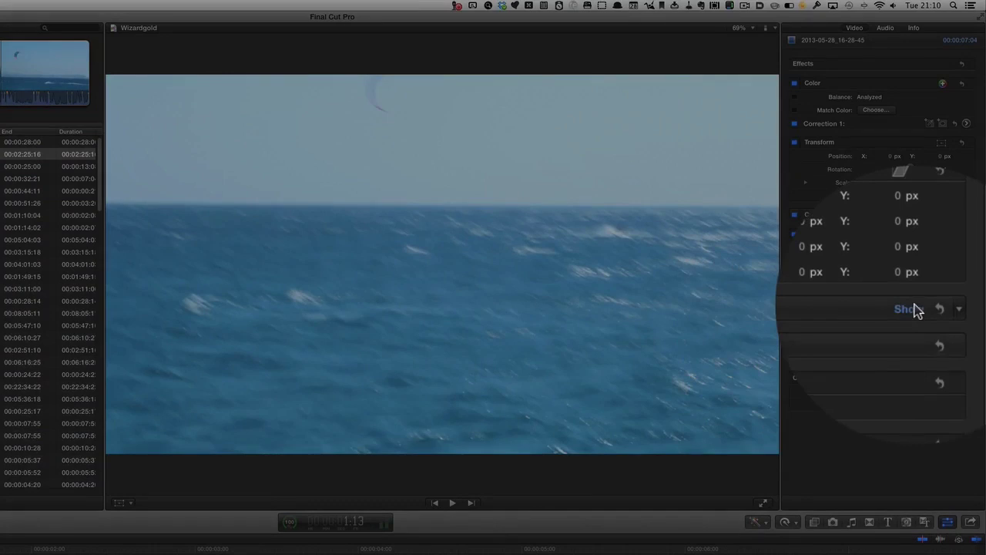
pyautogui.click(912, 308)
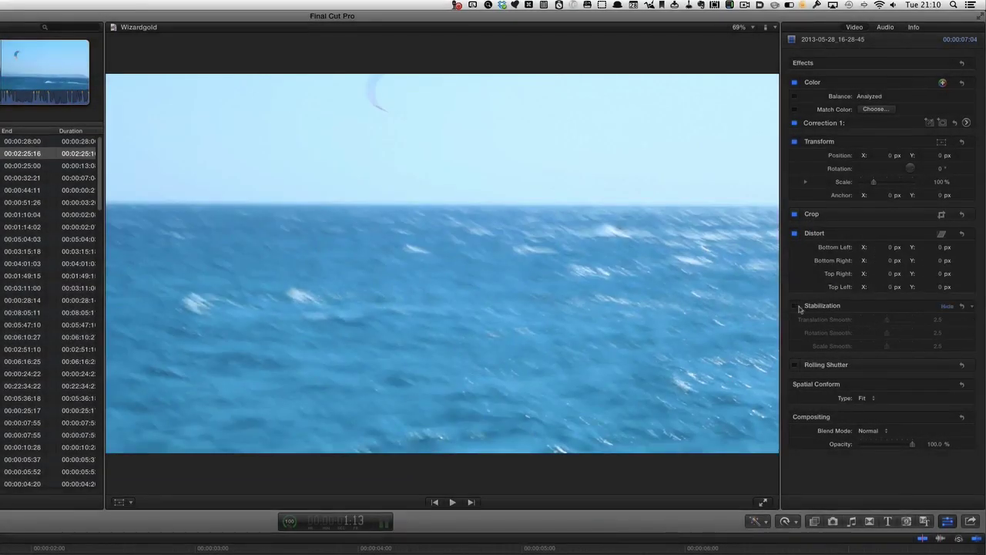
pyautogui.click(795, 306)
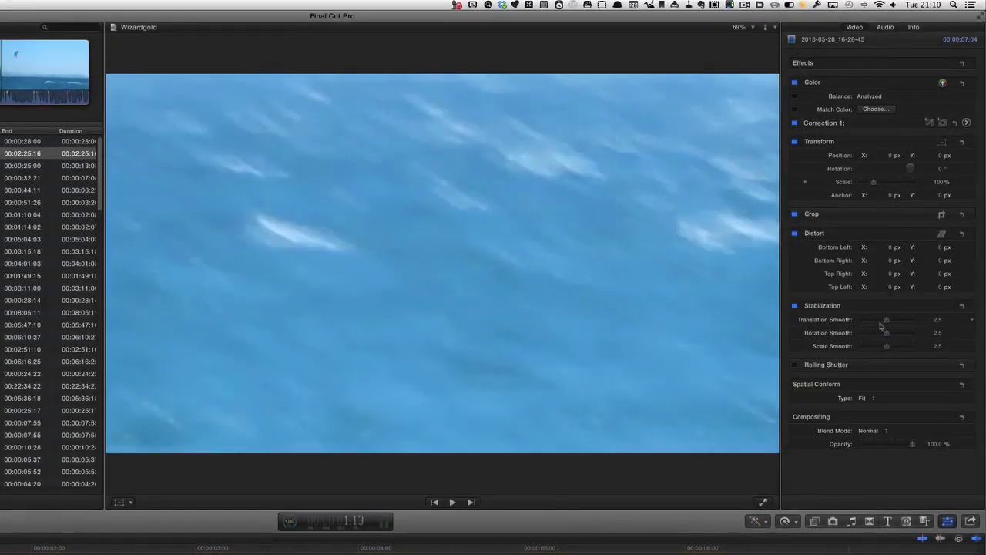
# - Play the stabilized clip and lower Translation Smooth from 2.5 to 1.35
pyautogui.press('space')
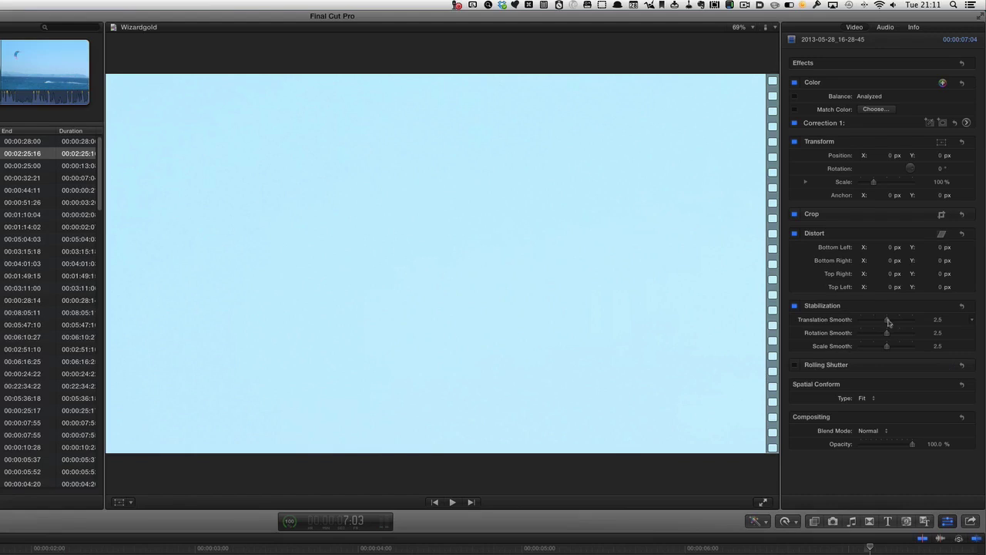
pyautogui.moveTo(887, 322); pyautogui.dragTo(848, 352)
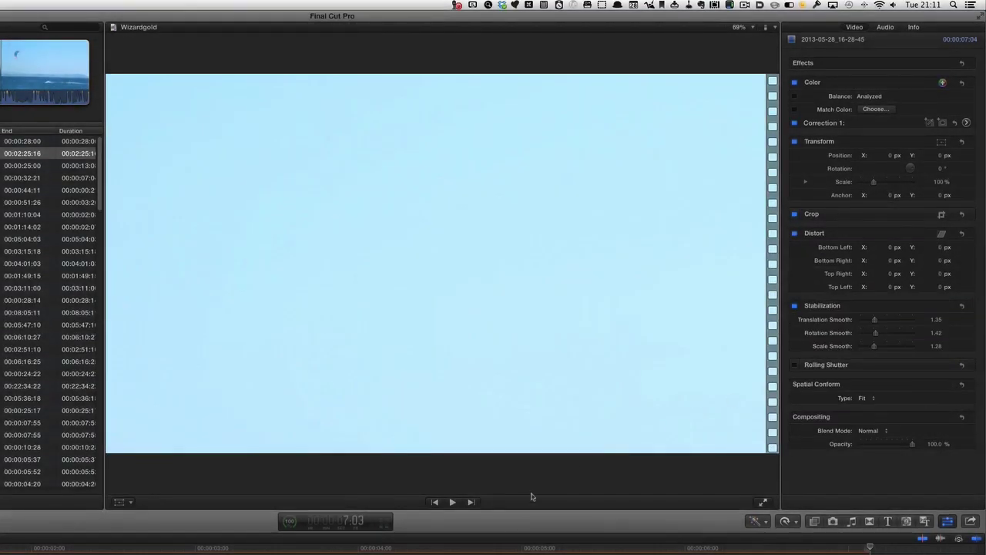
pyautogui.press('space')
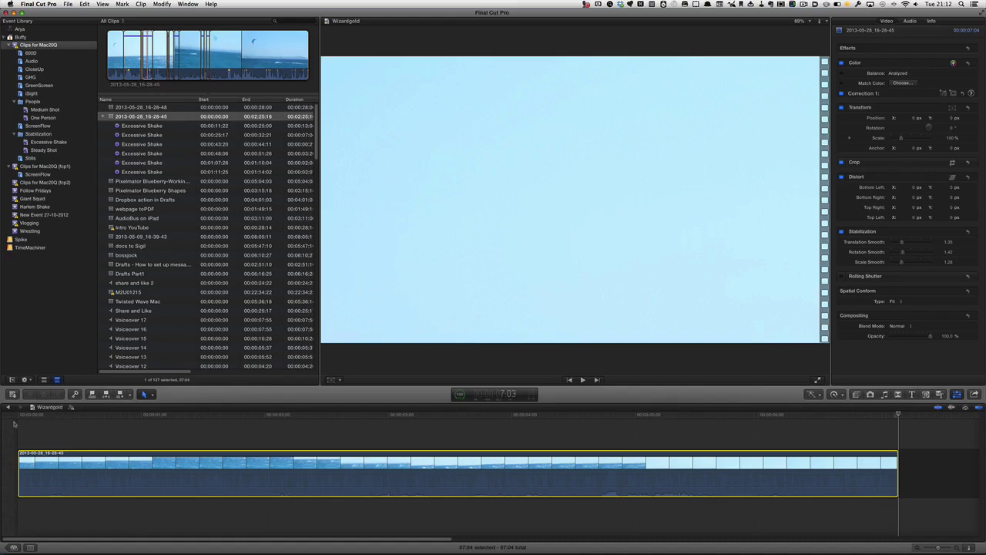
# - Move to the last Excessive Shake range, then view the Excessive Shake and Steady Shot collections
pyautogui.press('Down')
pyautogui.press('Down')
pyautogui.press('Down')
pyautogui.press('Down')
pyautogui.press('Down')
pyautogui.press('Down')
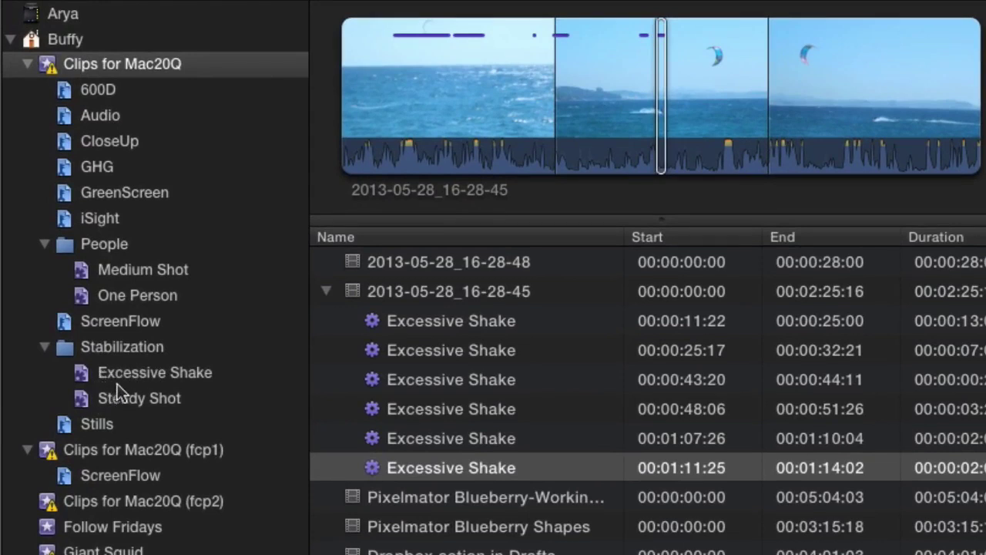
pyautogui.click(203, 374)
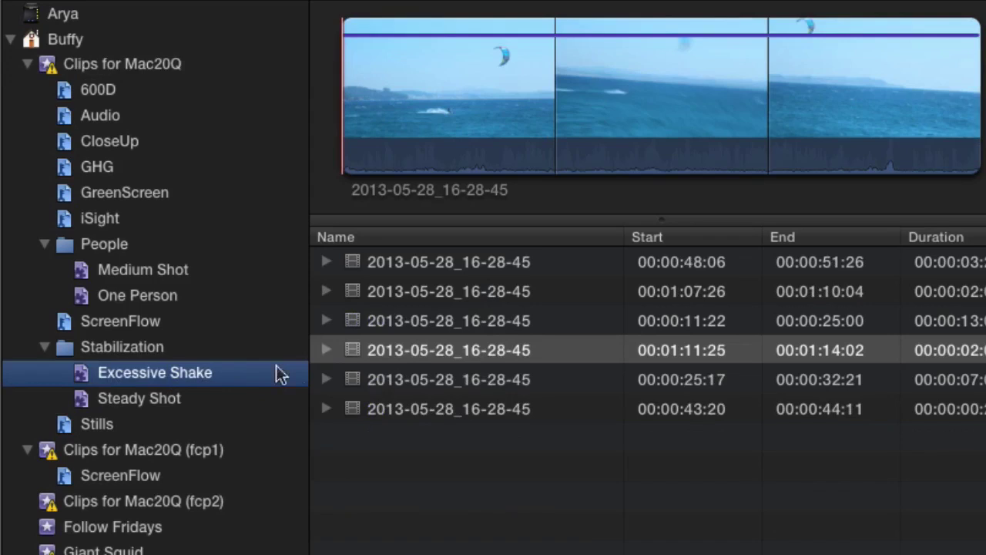
pyautogui.click(127, 406)
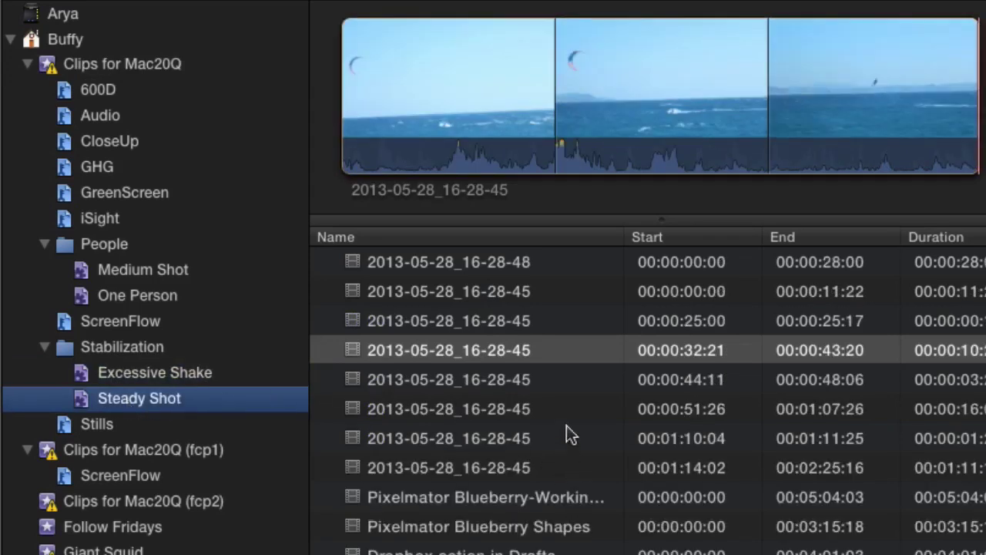